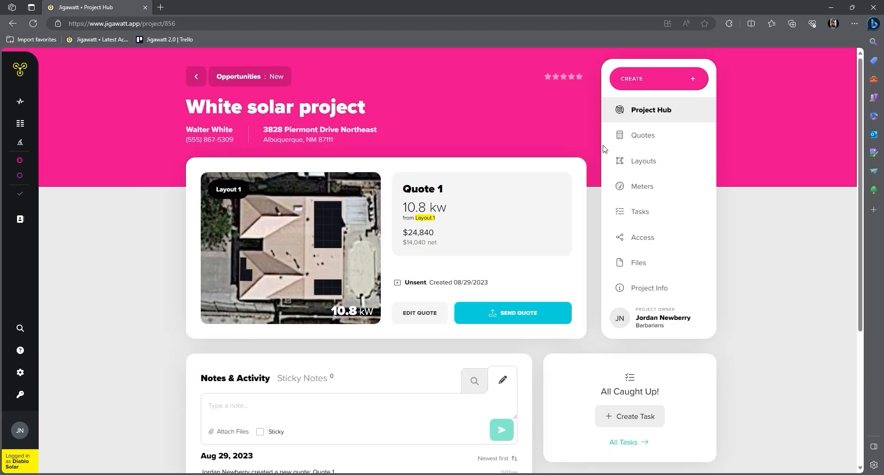
# Open the White solar project's Quotes list, showing Quote 1 at 10.8 kw and $24,840
pyautogui.click(634, 138)
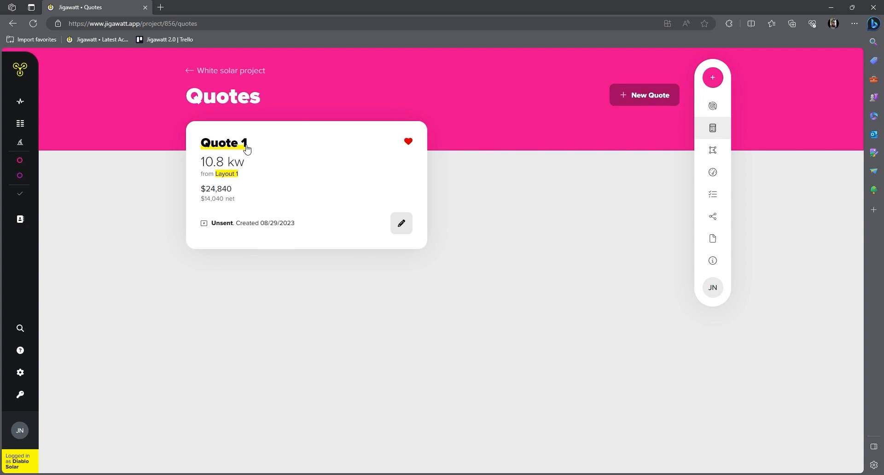
# Create a new Quote 2 attached to the 10.8 kw Layout 1
pyautogui.click(644, 96)
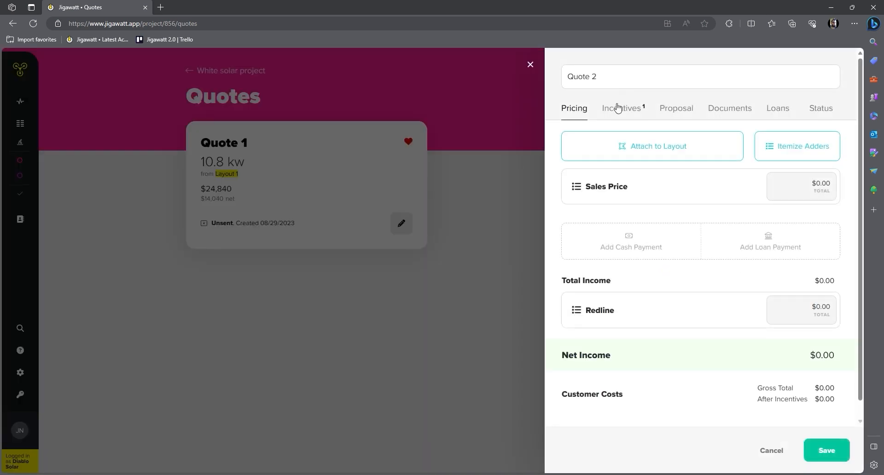
pyautogui.click(661, 150)
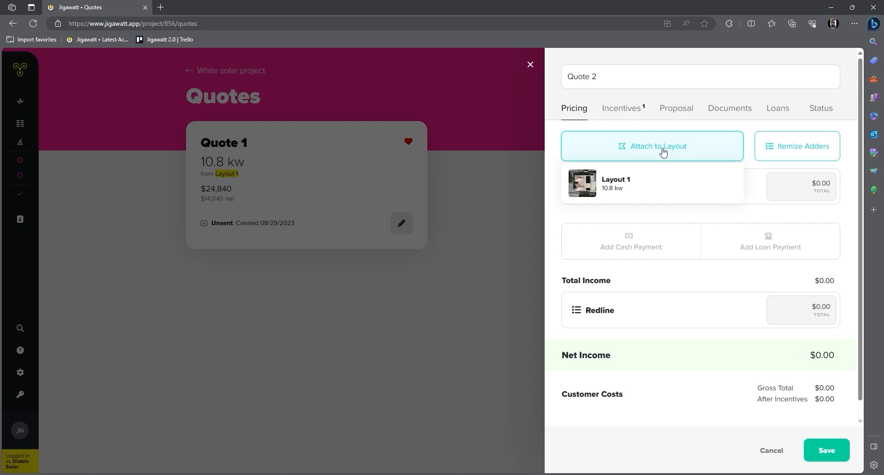
pyautogui.click(619, 189)
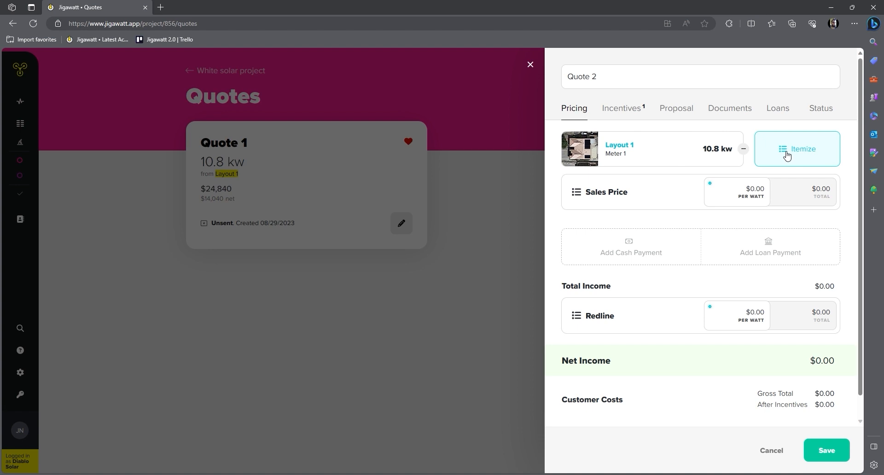
pyautogui.click(757, 190)
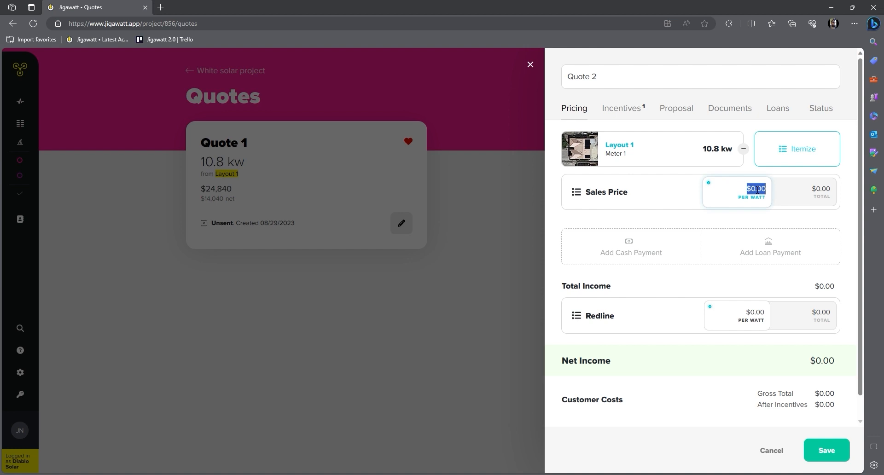
# Price Quote 2 at $2.30 per watt ($24,840.00 total) and add a loan payment
pyautogui.write('2.30')
pyautogui.click(673, 218)
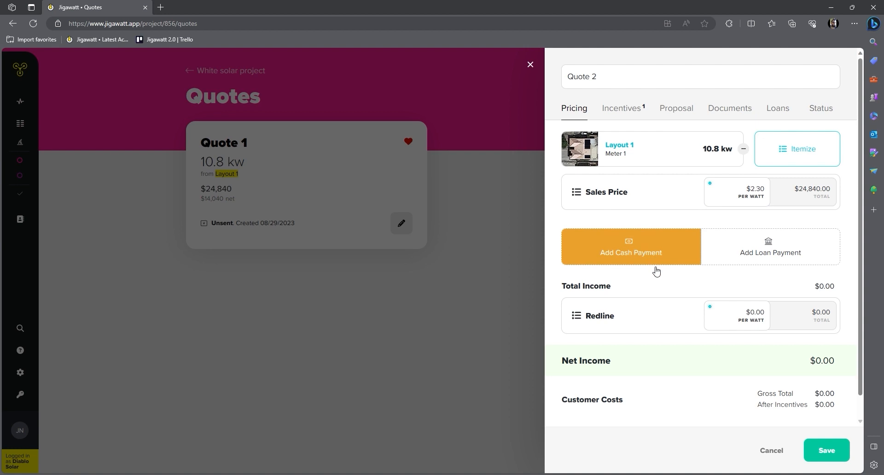
pyautogui.click(763, 253)
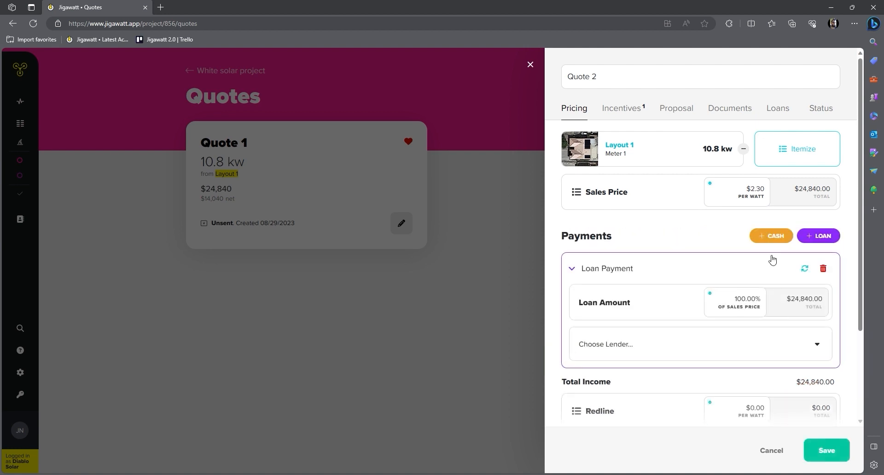
# Finance the loan with DIVIDEND's EmpowerLoan 10 Year 1.99%, giving a $7,452.00 paydown
pyautogui.scroll(-1, 653, 304)
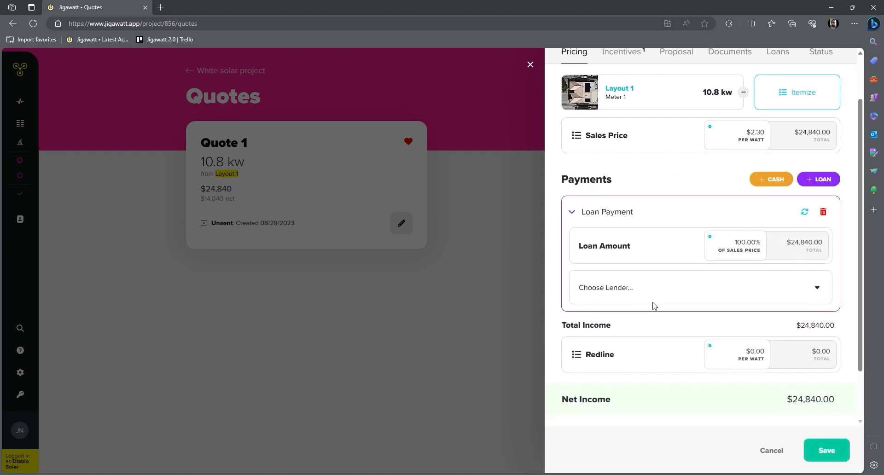
pyautogui.click(815, 289)
pyautogui.click(627, 315)
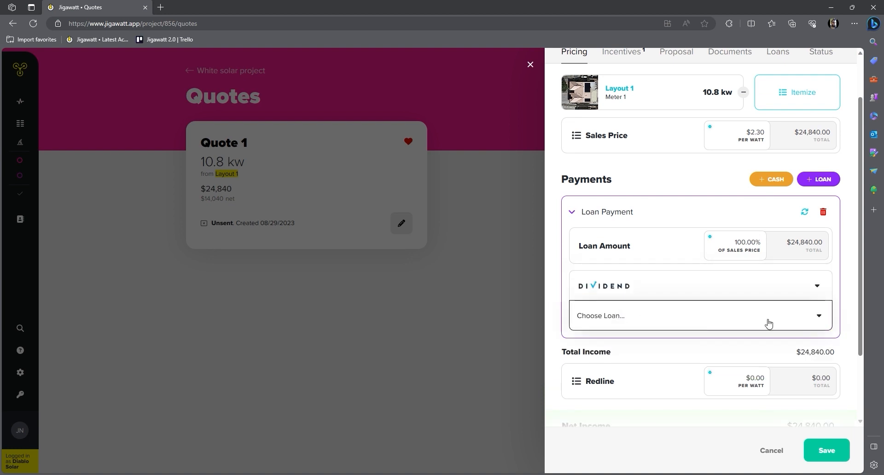
pyautogui.click(793, 321)
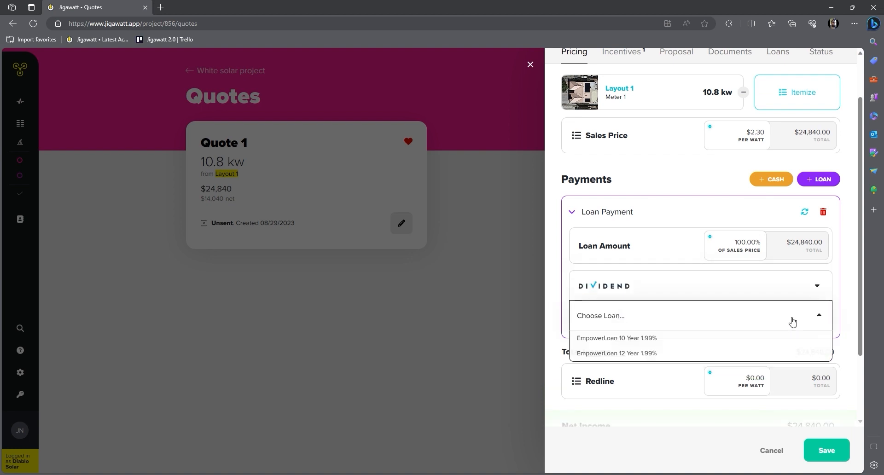
pyautogui.click(629, 341)
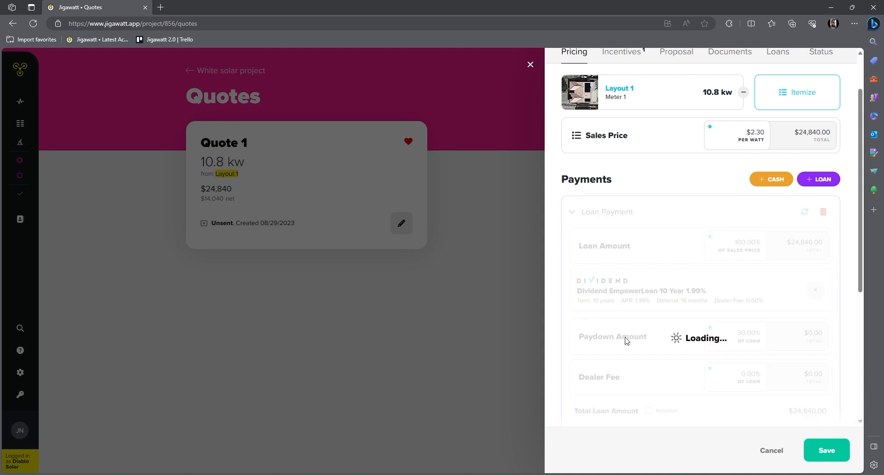
pyautogui.scroll(-3, 632, 339)
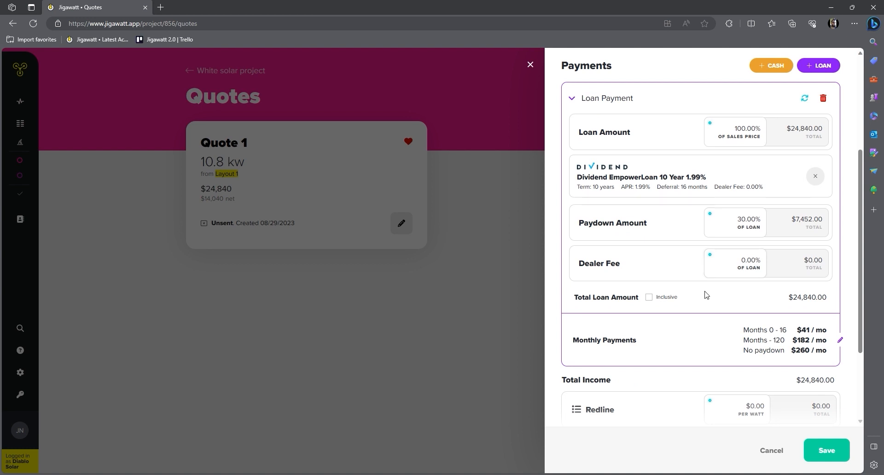
pyautogui.scroll(-3, 706, 295)
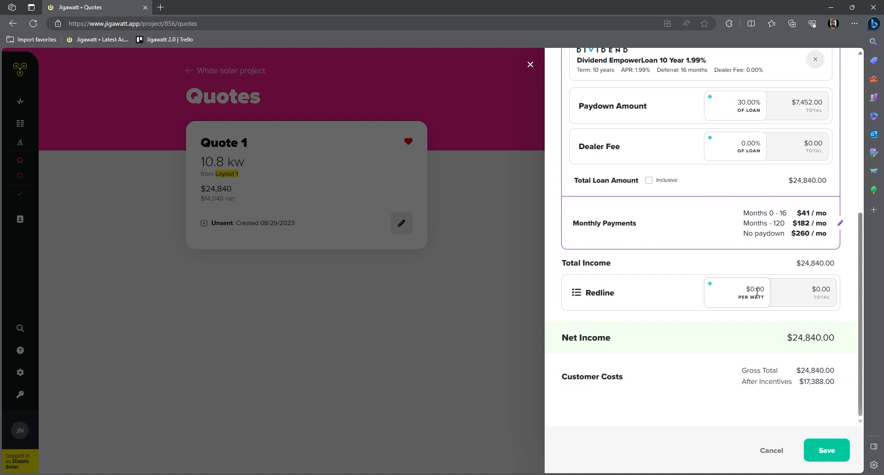
# Set the redline to $1.00 per watt, bringing net income to $14,040.00
pyautogui.click(757, 292)
pyautogui.write('1.0')
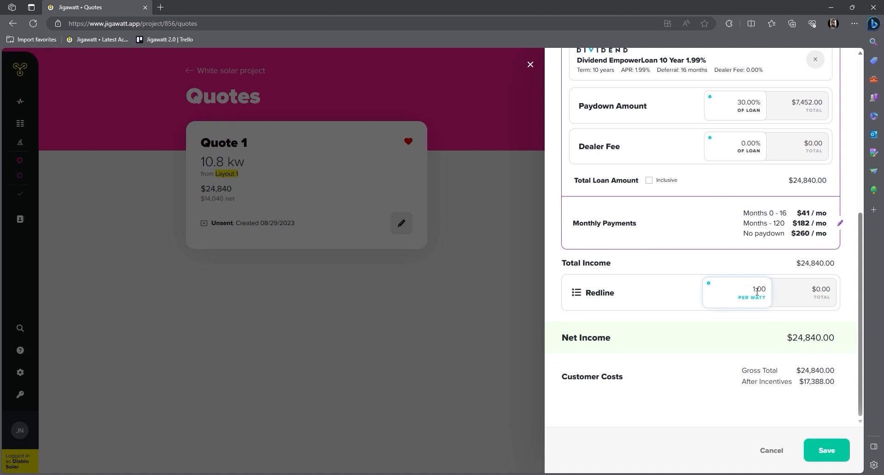
pyautogui.click(680, 268)
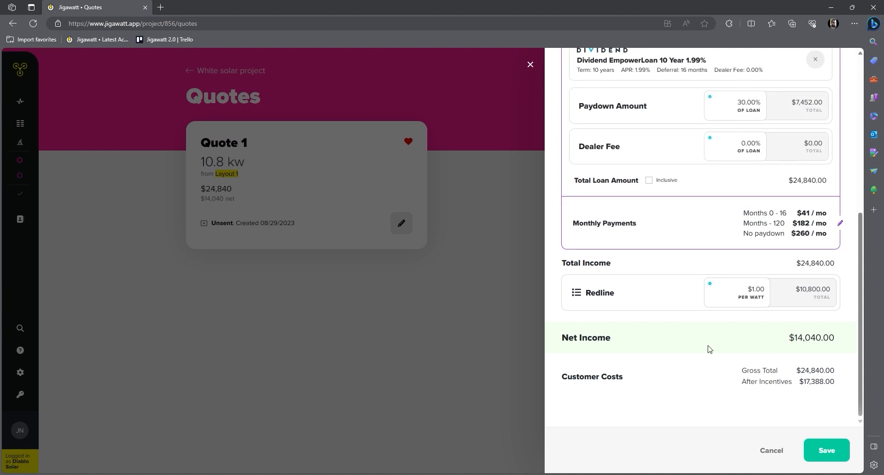
pyautogui.scroll(3, 709, 350)
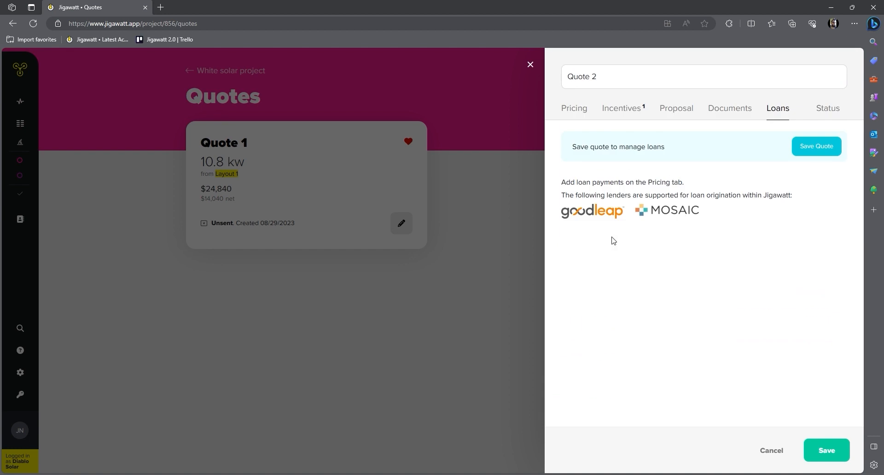
# Remove the Dividend loan payment and add a cash payment in its place
pyautogui.click(583, 113)
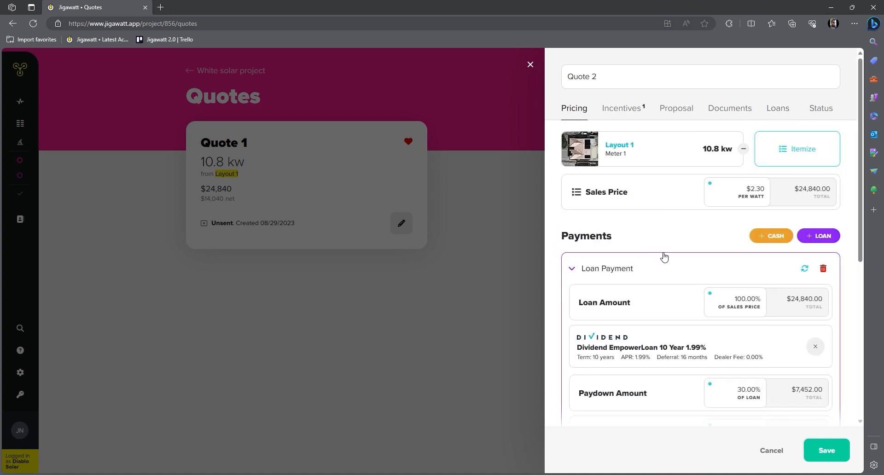
pyautogui.scroll(-3, 676, 269)
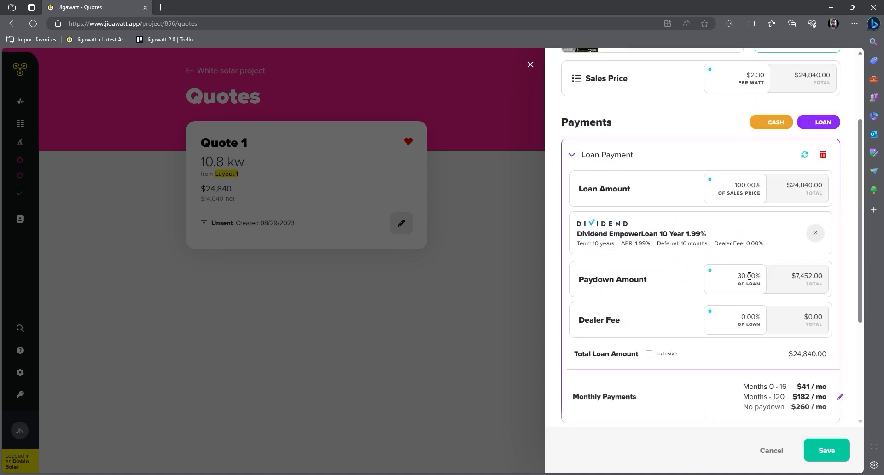
pyautogui.click(828, 155)
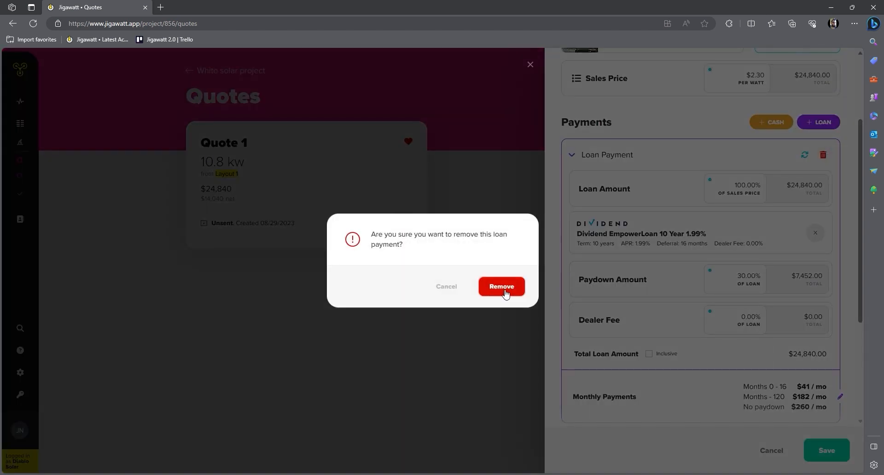
pyautogui.click(502, 287)
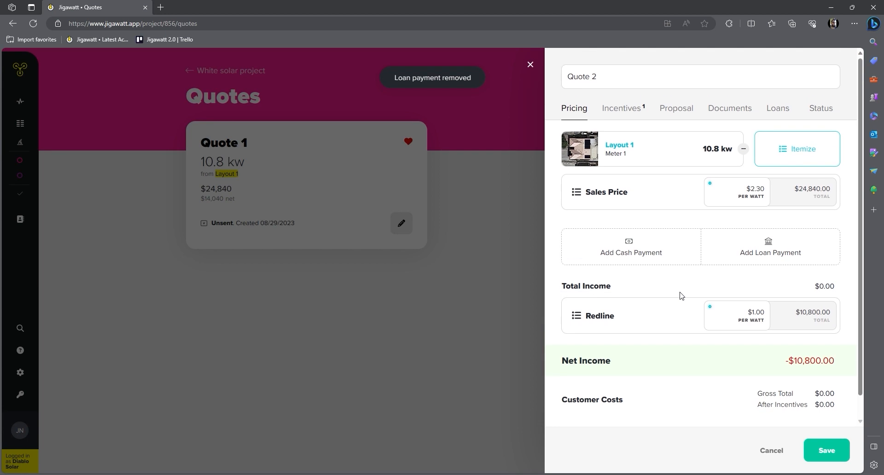
pyautogui.click(645, 257)
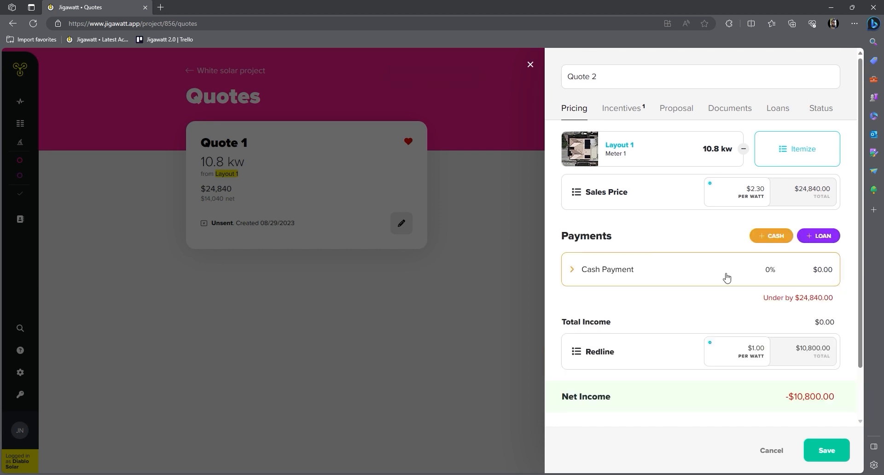
# Set the cash payment amount to 100% ($24,840.00)
pyautogui.click(586, 275)
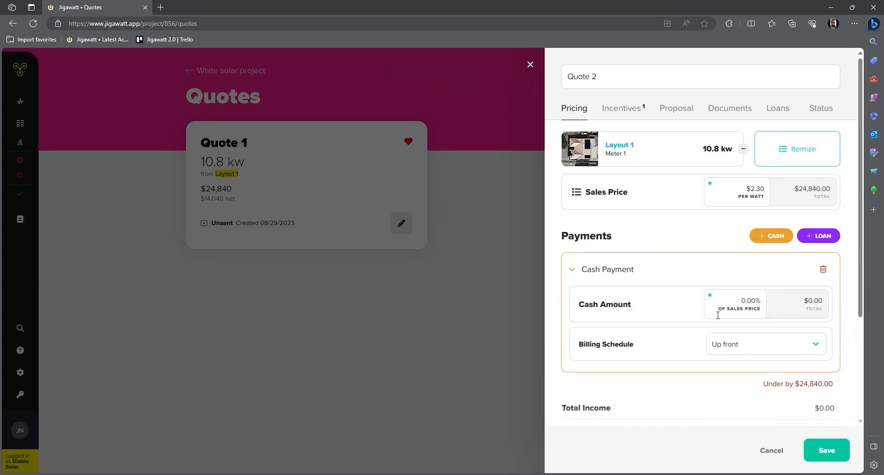
pyautogui.click(749, 306)
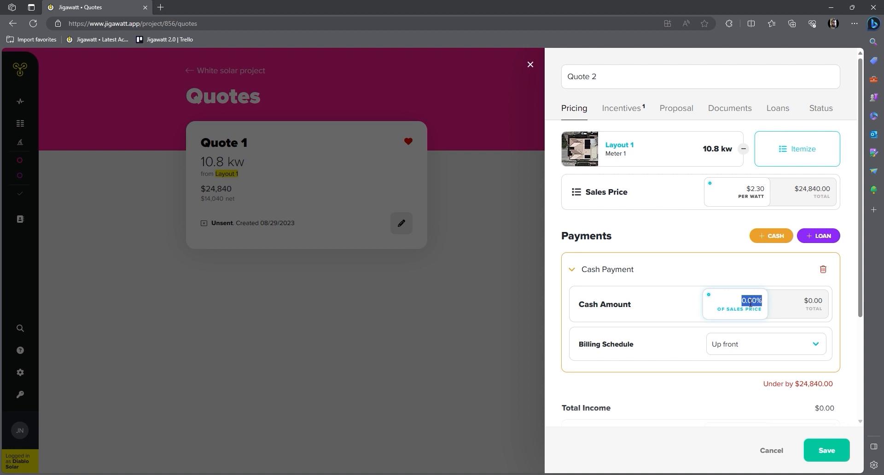
pyautogui.write('10')
pyautogui.click(638, 335)
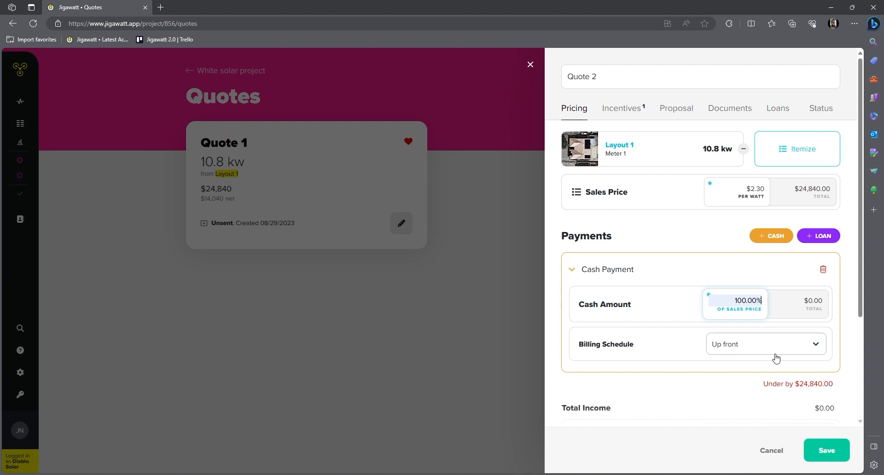
# Choose the 50-40-10 billing schedule: Deposit, Breakpoint, Completion
pyautogui.click(798, 346)
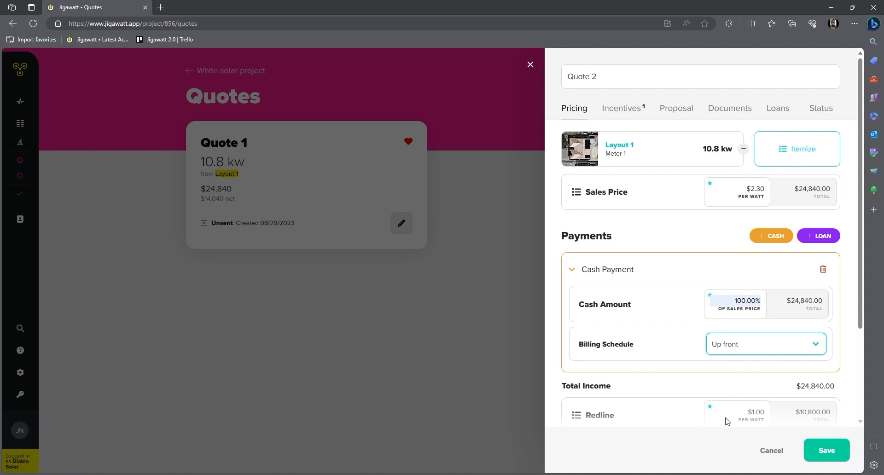
pyautogui.press('Down')
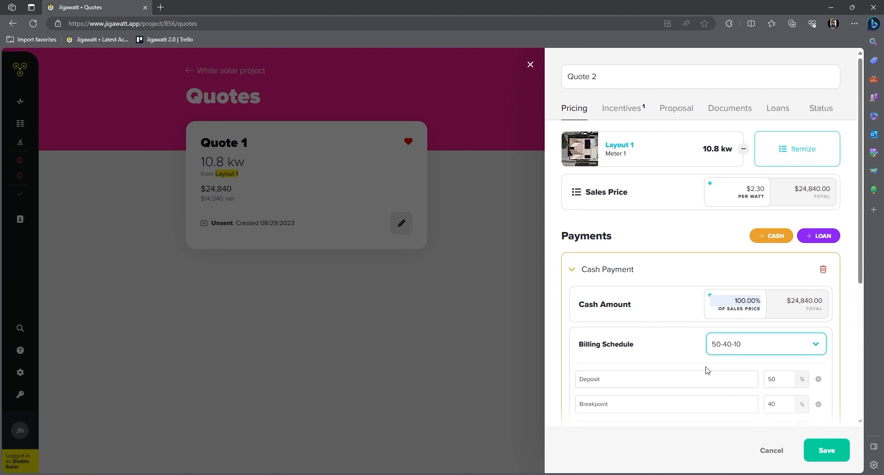
pyautogui.scroll(-3, 663, 352)
pyautogui.click(647, 251)
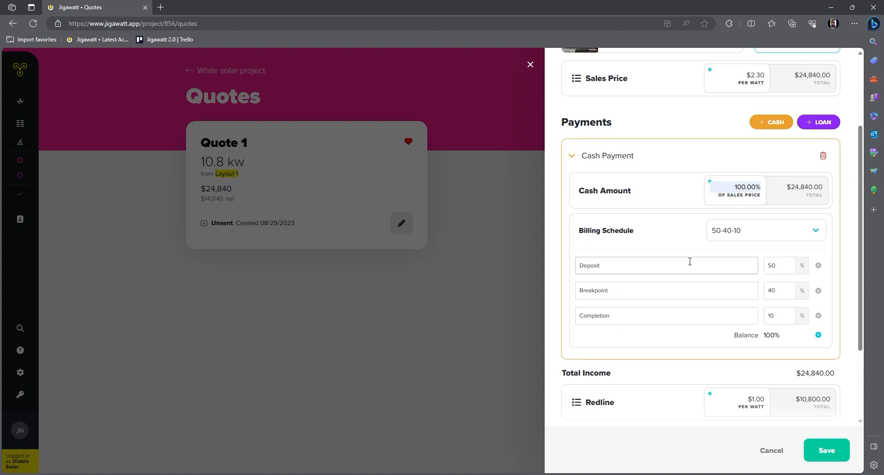
pyautogui.scroll(-3, 671, 251)
pyautogui.scroll(6, 663, 244)
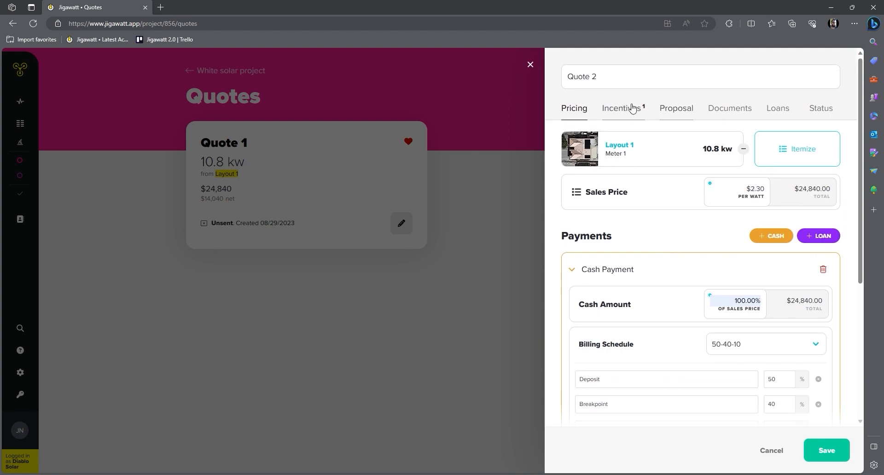
# Confirm the 30.00% Solar ITC incentive, worth $7,452.00 or $0.69 per watt
pyautogui.click(628, 114)
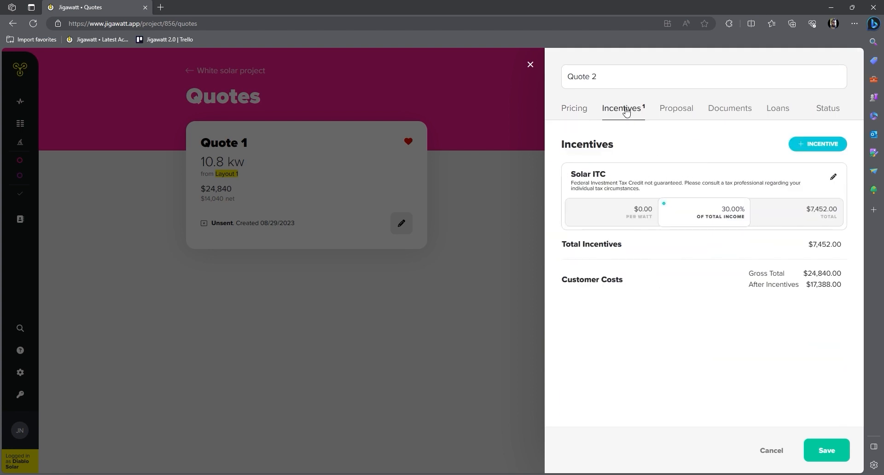
pyautogui.click(732, 213)
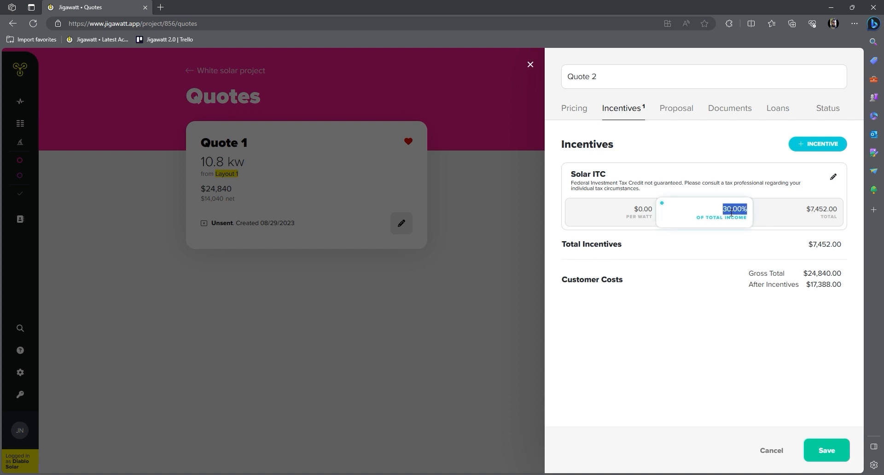
pyautogui.click(706, 316)
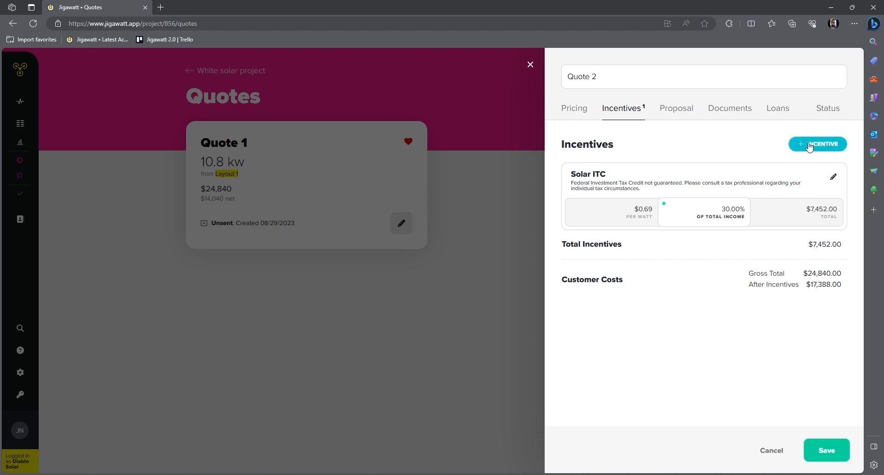
# Save Quote 2 from the Proposal tab to generate its proposal slides
pyautogui.click(676, 109)
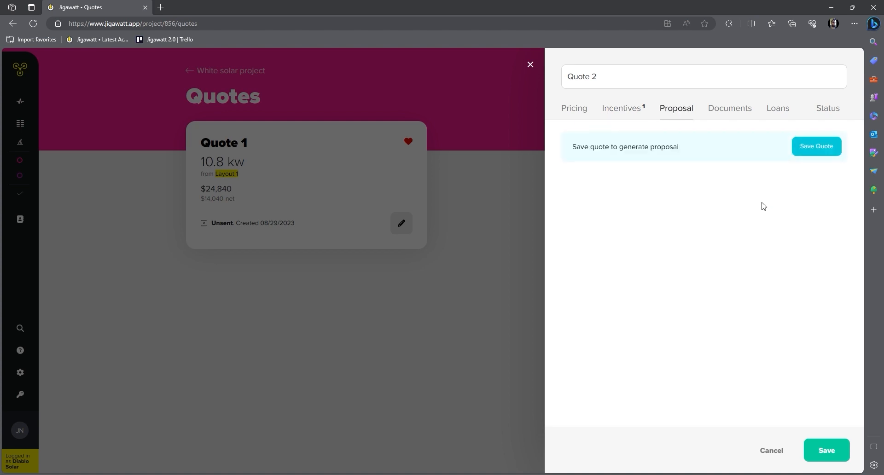
pyautogui.click(813, 153)
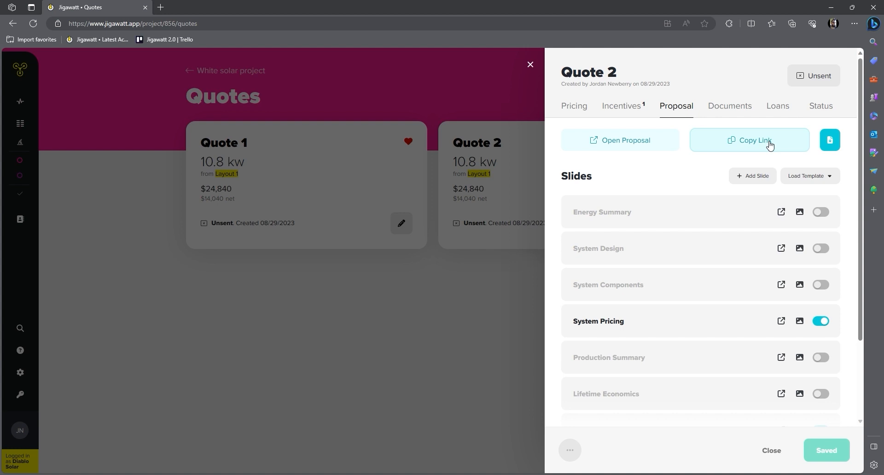
# Turn on the Energy Summary, System Design, System Components, Production Summary and Lifetime Economics slides
pyautogui.scroll(-1, 738, 219)
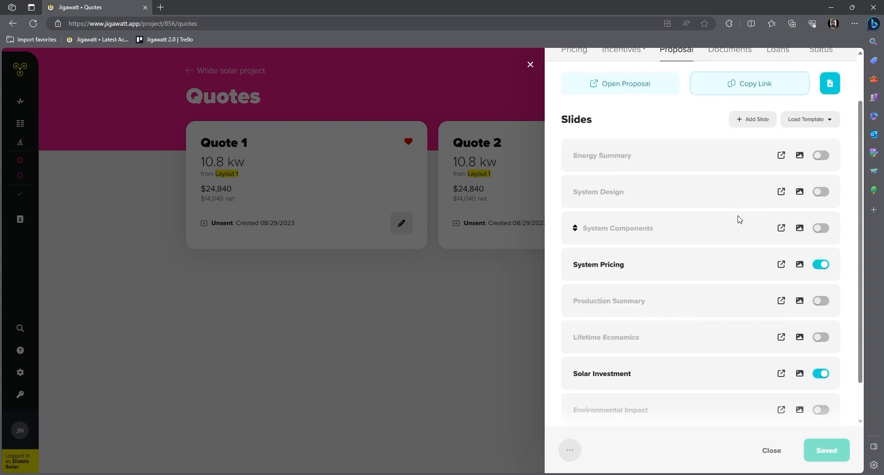
pyautogui.click(828, 121)
pyautogui.click(828, 121)
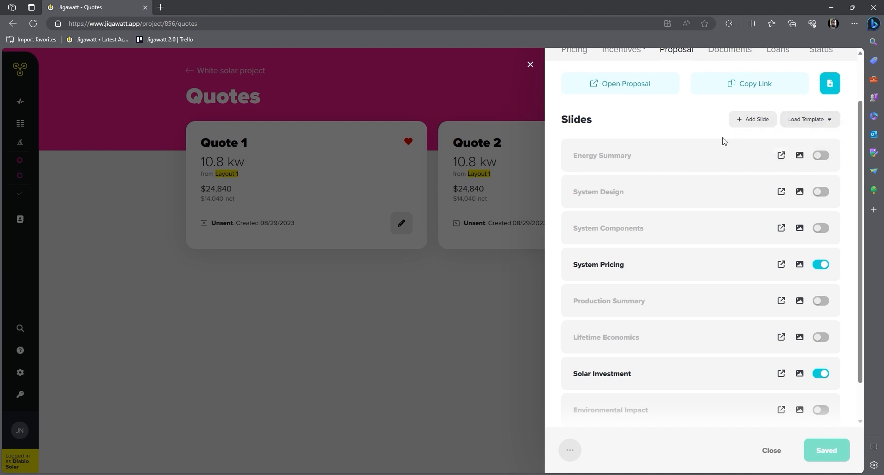
pyautogui.click(825, 158)
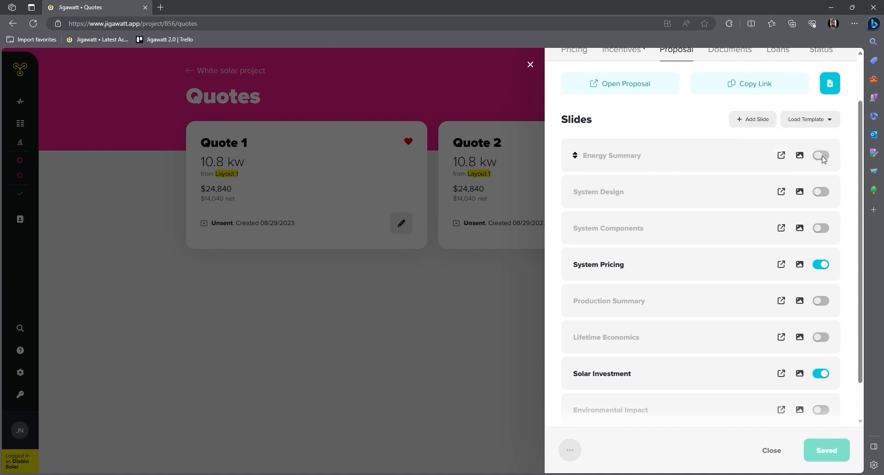
pyautogui.click(821, 194)
pyautogui.click(821, 231)
pyautogui.click(821, 303)
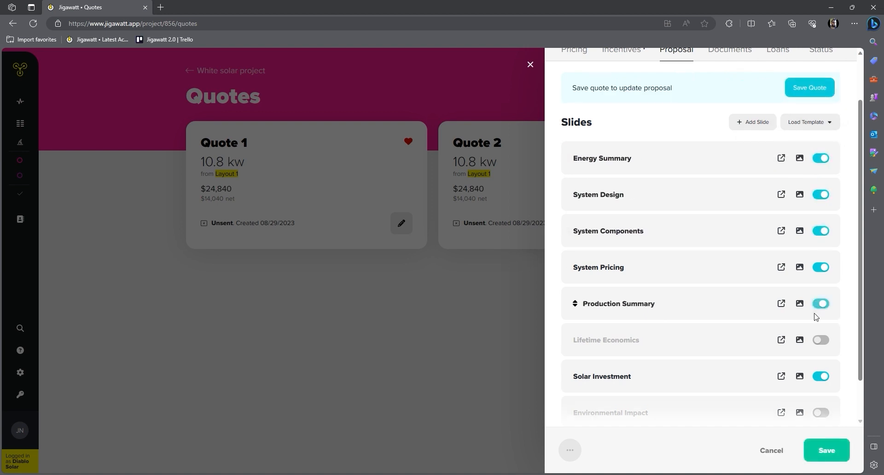
pyautogui.click(824, 341)
# Leave Environmental Impact off and the slide order unchanged, then view Quote 2's documents
pyautogui.click(821, 412)
pyautogui.click(821, 412)
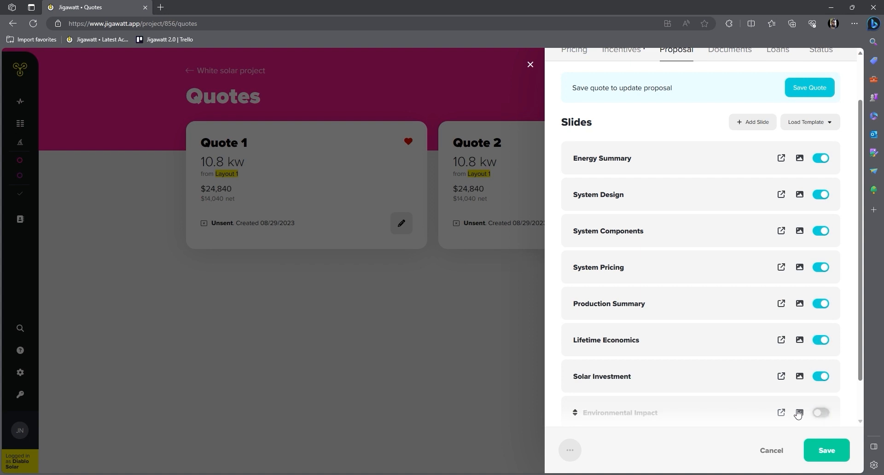
pyautogui.moveTo(582, 384)
pyautogui.mouseDown()
pyautogui.moveTo(576, 339)
pyautogui.moveTo(576, 371)
pyautogui.mouseUp()
pyautogui.scroll(2, 635, 346)
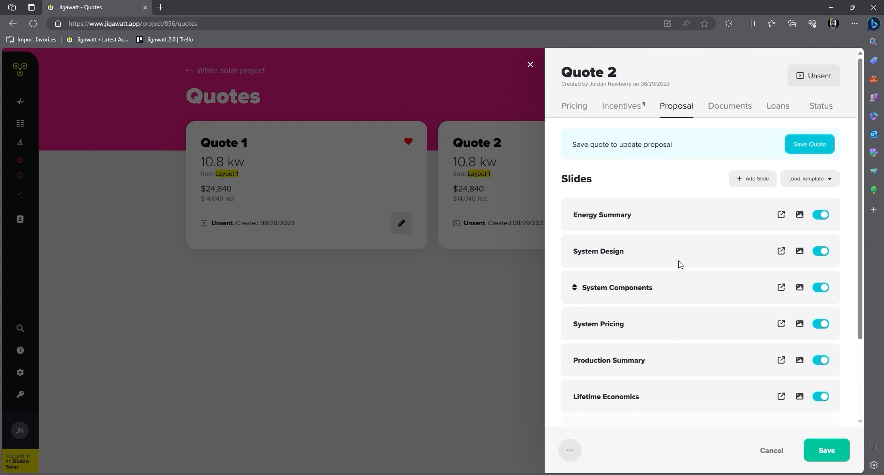
pyautogui.click(735, 111)
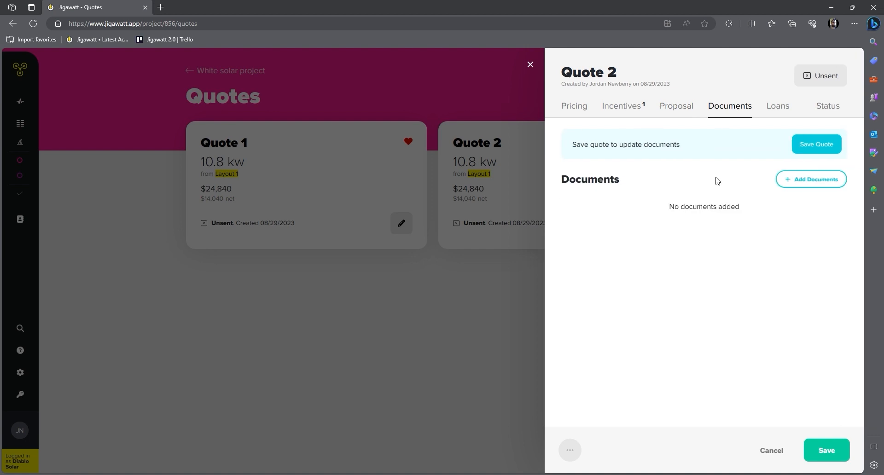
# Show Quote 2's Status tab with its Unsent, Sent and Accepted stages
pyautogui.click(824, 116)
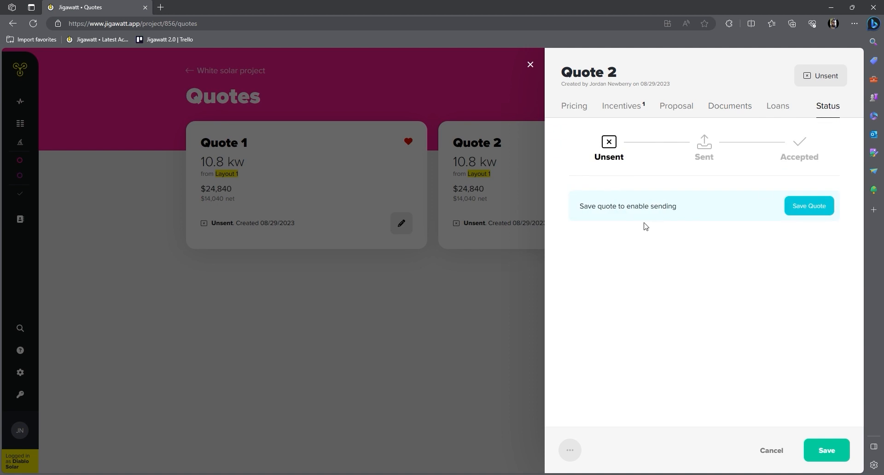
# Try the Sent and Accepted statuses, revert Quote 2 to Unsent, and save it
pyautogui.click(704, 145)
pyautogui.click(799, 143)
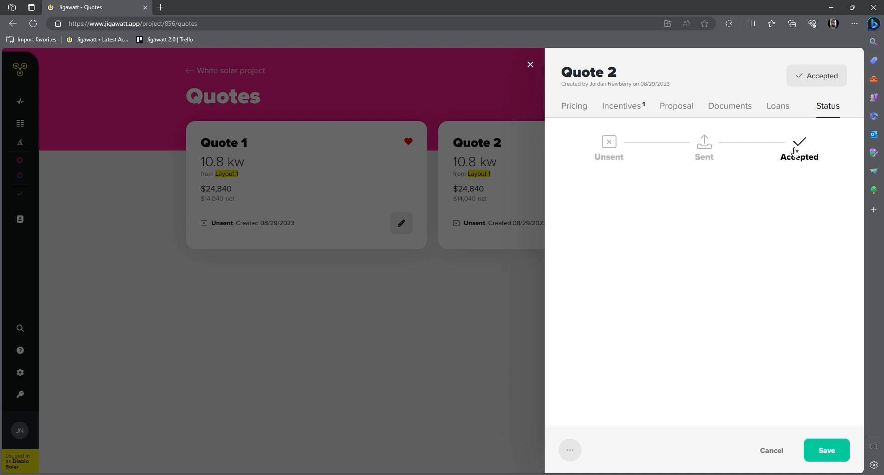
pyautogui.click(610, 152)
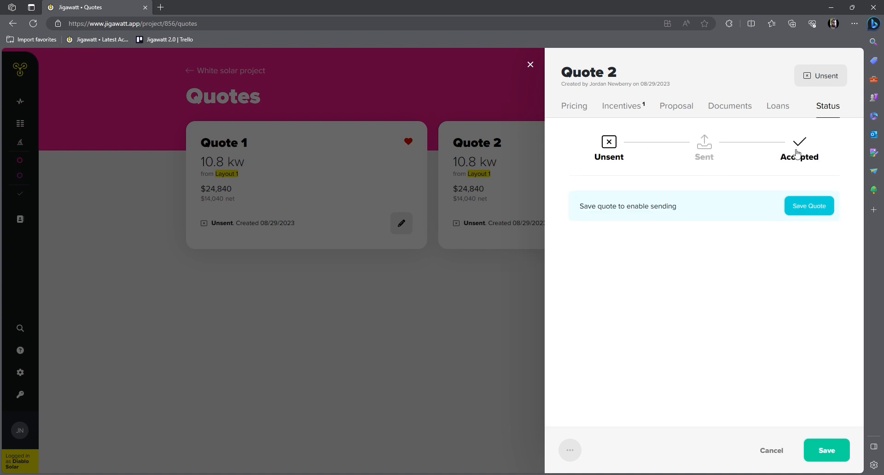
pyautogui.click(827, 450)
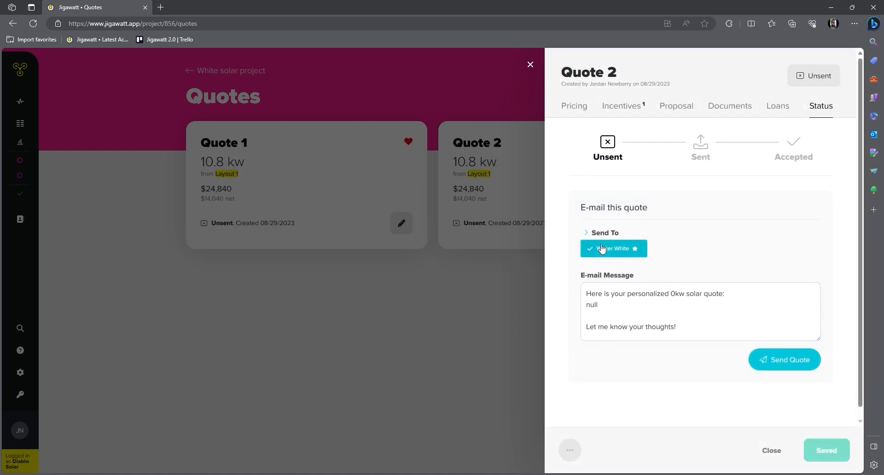
# E-mail Quote 2 to the customer, save it as Sent, and close to the Quotes list
pyautogui.click(788, 360)
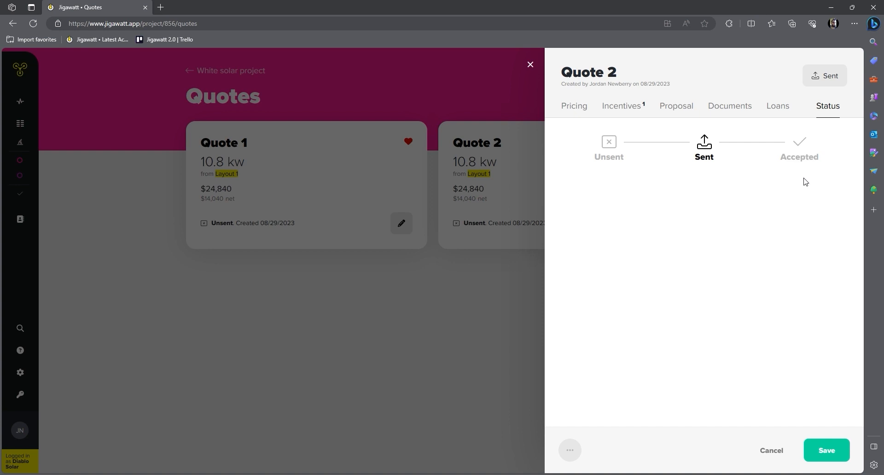
pyautogui.click(839, 454)
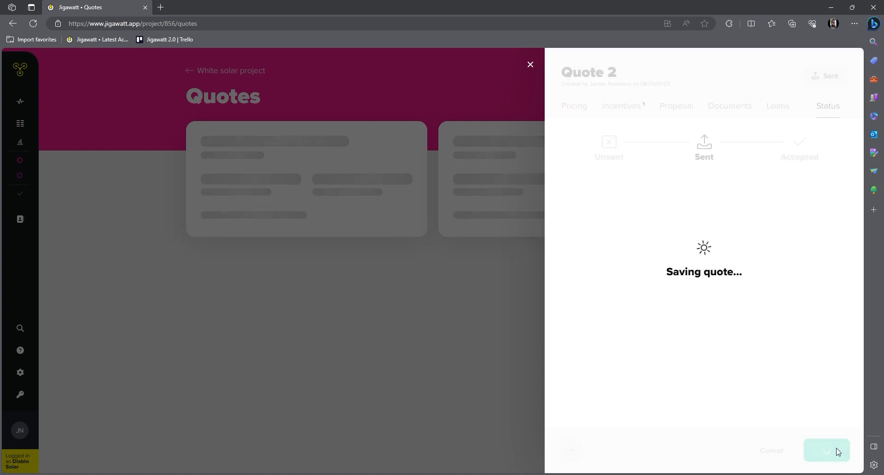
pyautogui.click(777, 454)
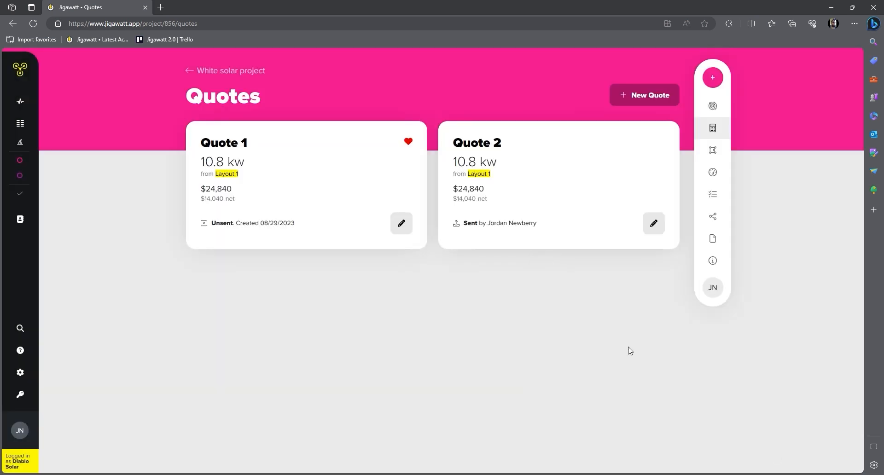